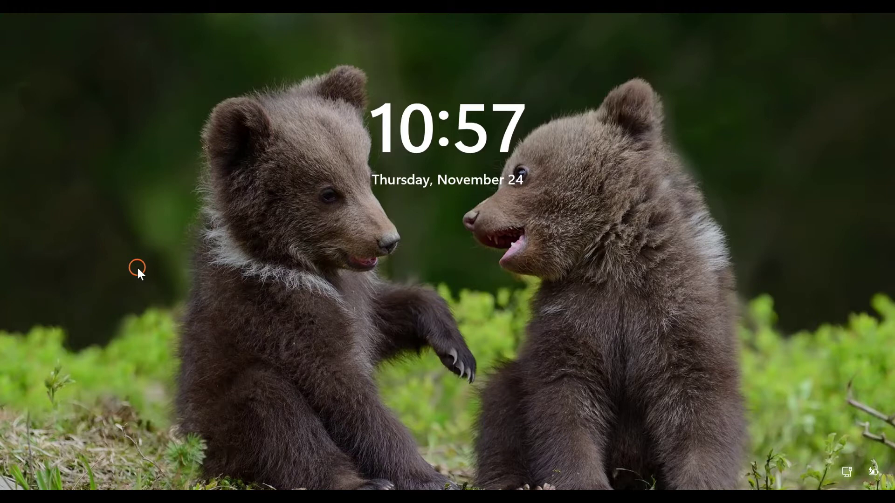
- Dismiss the lock screen to bring up the PIN sign-in prompt
{"action": "key", "text": "space"}
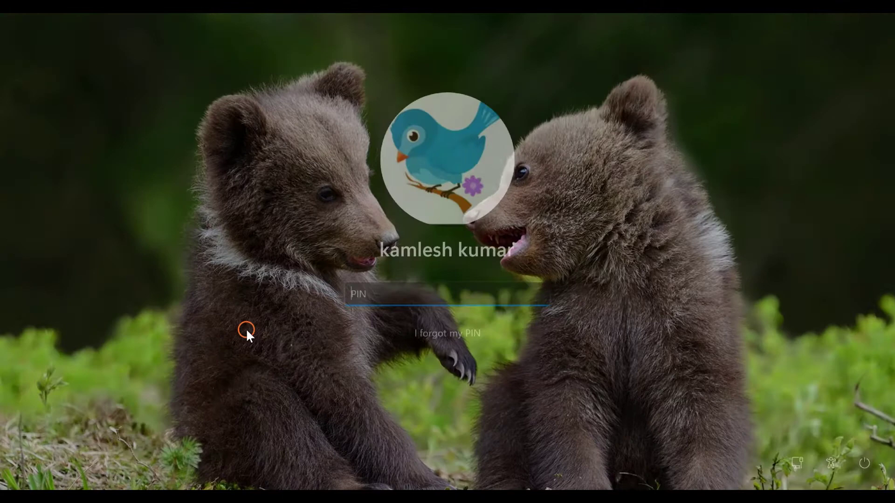
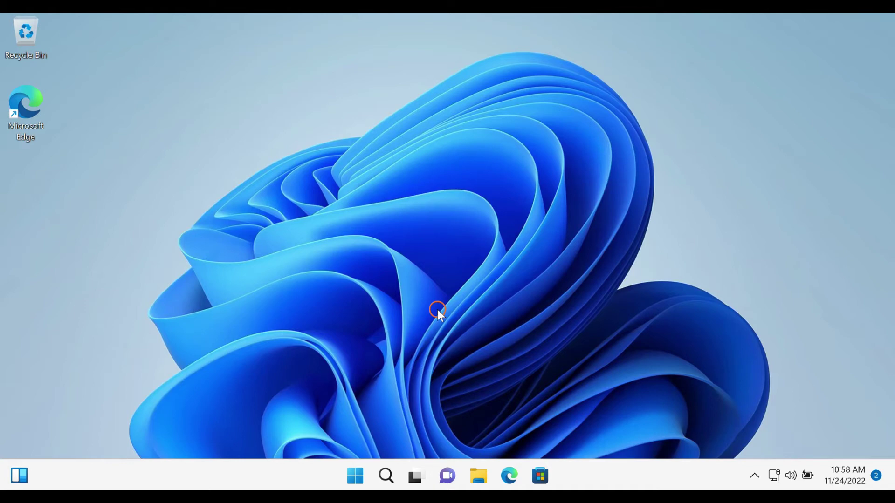
- Launch the Settings app with the Win+I shortcut
{"action": "key", "text": "super+i"}
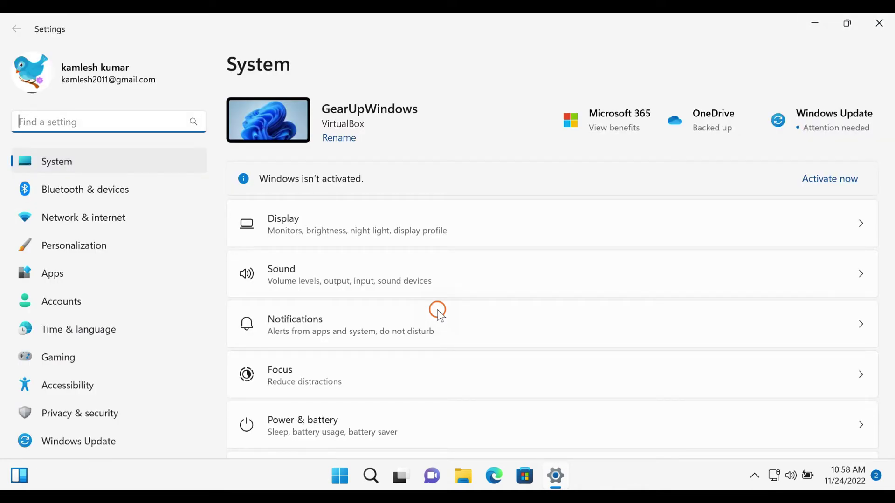
- Close the stray shortcut menu and go to the Personalization page
{"action": "right_click", "coordinate": [342, 481]}
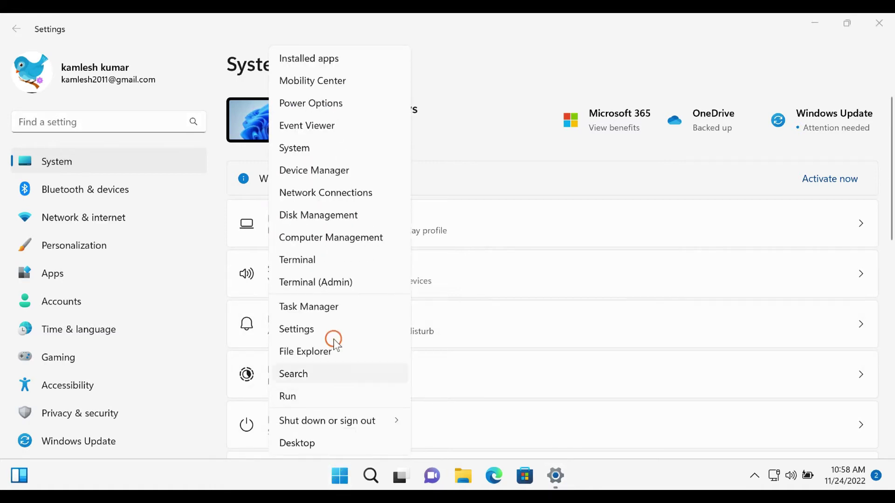
{"action": "left_click", "coordinate": [527, 140]}
{"action": "left_click", "coordinate": [83, 249]}
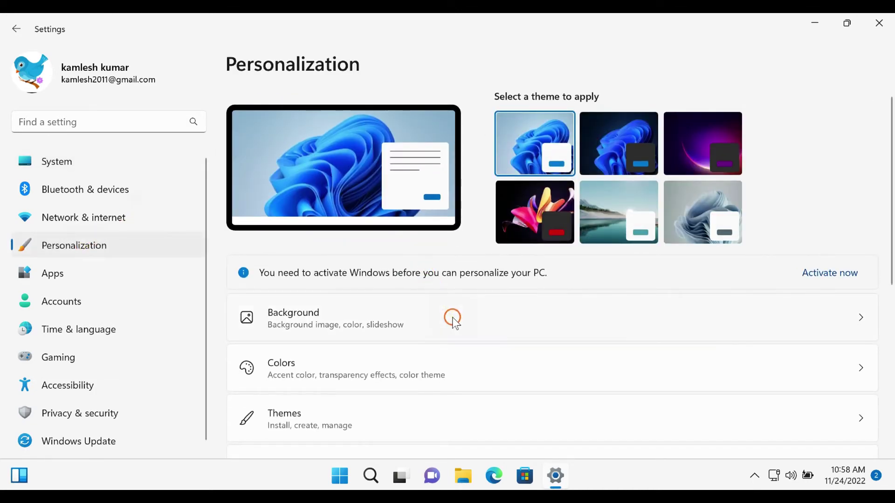
{"action": "scroll", "coordinate": [452, 319], "scroll_direction": "down", "scroll_amount": 2}
{"action": "scroll", "coordinate": [448, 318], "scroll_direction": "down", "scroll_amount": 3}
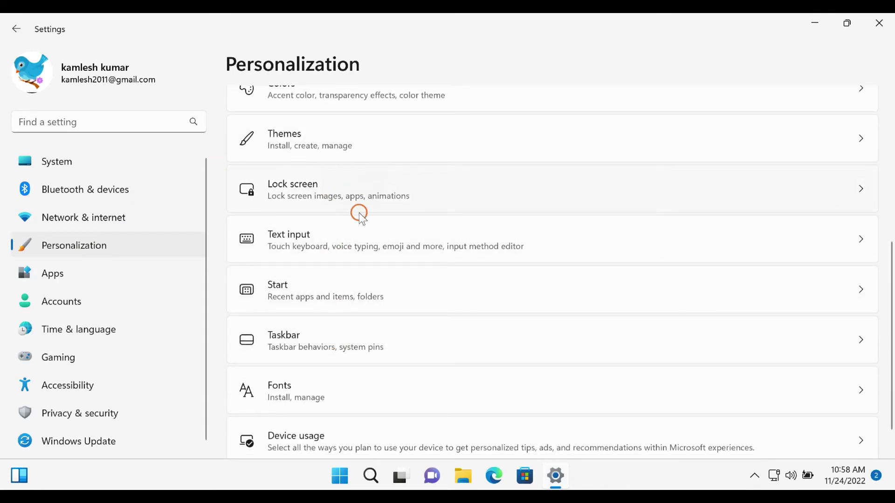
- Set the lock screen background to Picture on the Lock screen page
{"action": "left_click", "coordinate": [427, 202]}
{"action": "scroll", "coordinate": [453, 280], "scroll_direction": "down", "scroll_amount": 4}
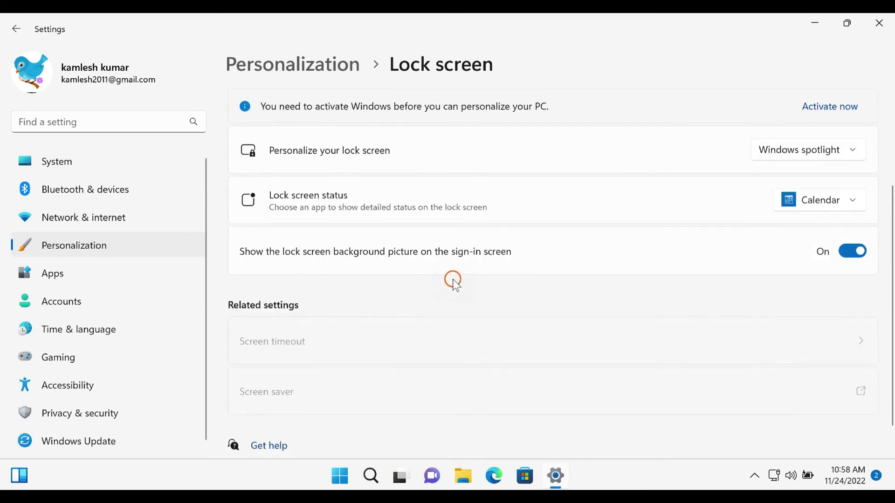
{"action": "scroll", "coordinate": [453, 279], "scroll_direction": "down", "scroll_amount": 1}
{"action": "scroll", "coordinate": [453, 280], "scroll_direction": "up", "scroll_amount": 1}
{"action": "scroll", "coordinate": [433, 278], "scroll_direction": "up", "scroll_amount": 4}
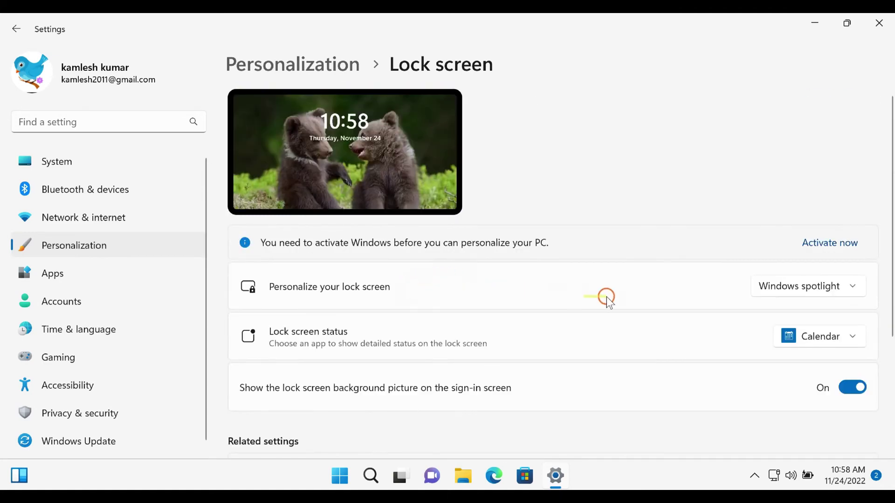
{"action": "left_click", "coordinate": [791, 292]}
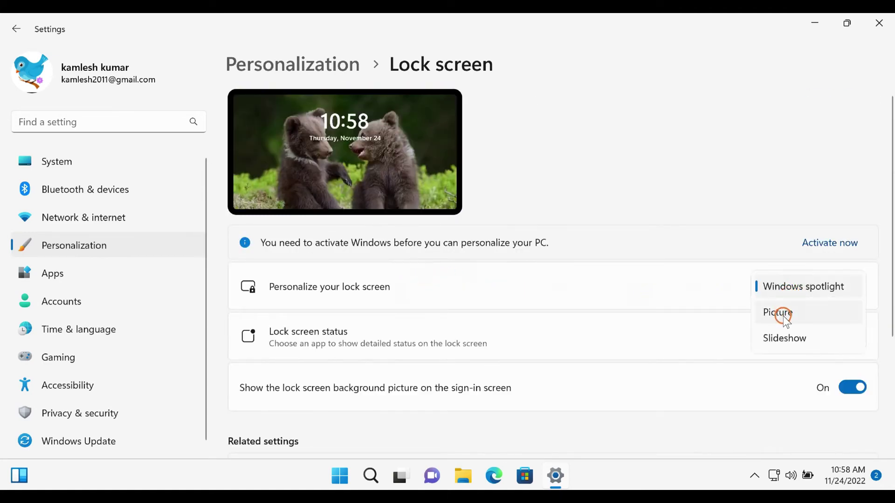
{"action": "left_click", "coordinate": [799, 314]}
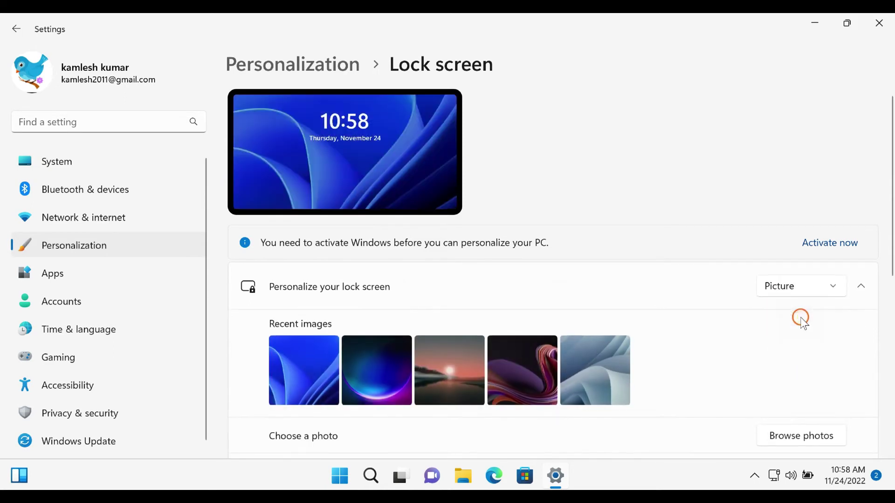
{"action": "scroll", "coordinate": [704, 338], "scroll_direction": "down", "scroll_amount": 3}
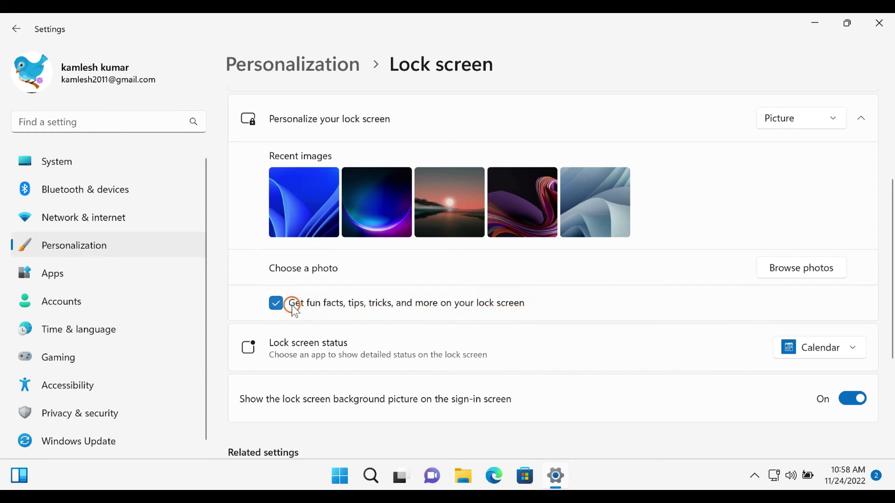
{"action": "left_click", "coordinate": [273, 303]}
{"action": "left_click", "coordinate": [277, 304]}
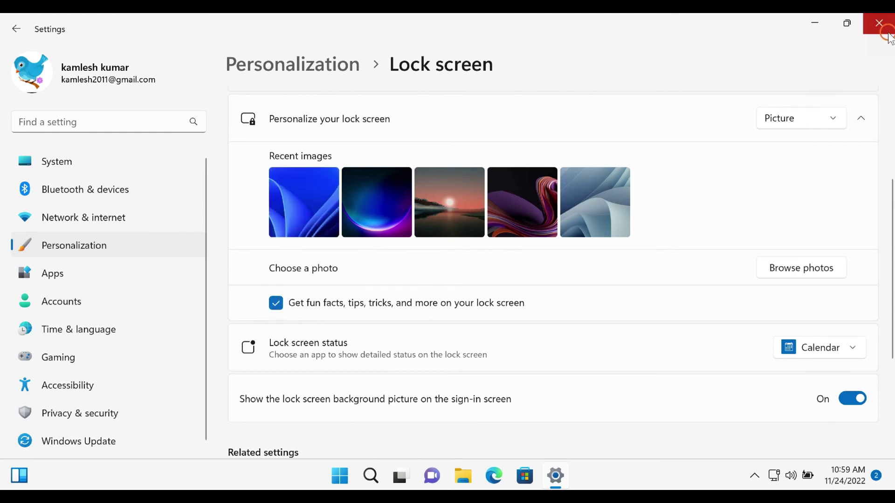